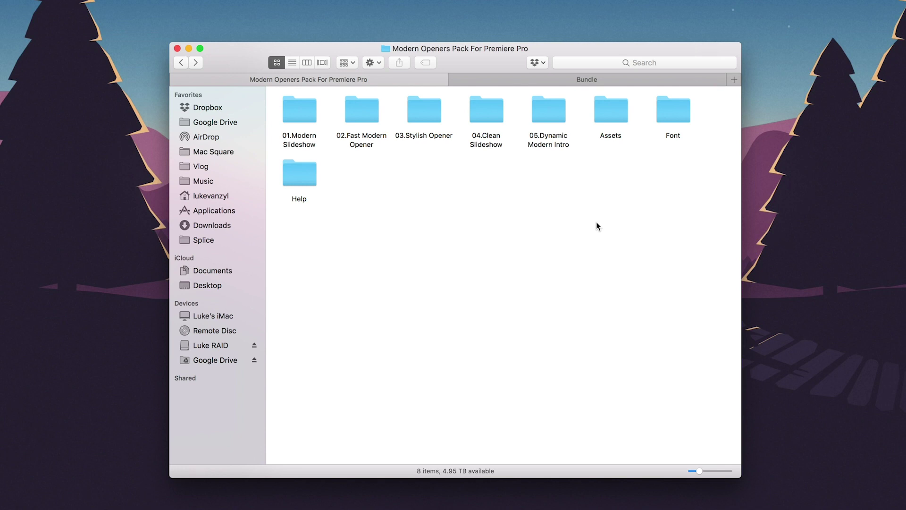
# Browse the pack's Assets folder in Finder, then return to the pack's main folder.
pyautogui.doubleClick(607, 118)
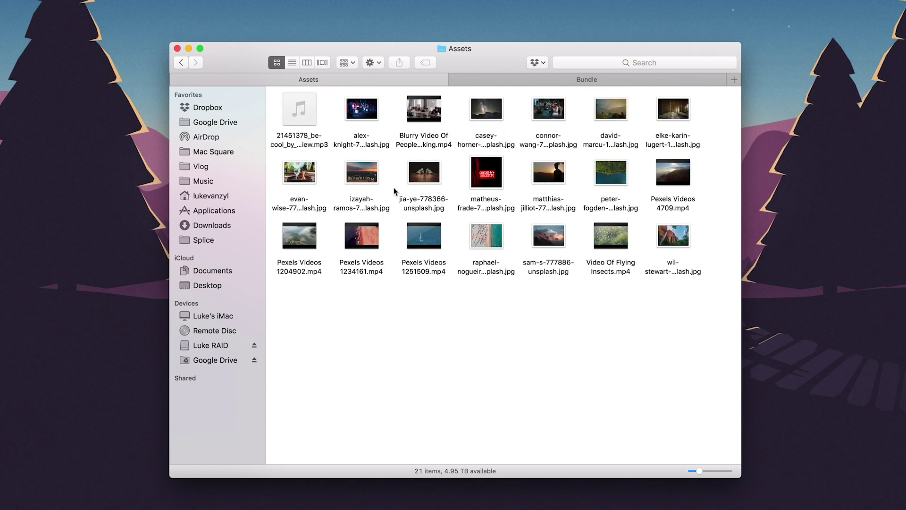
pyautogui.click(181, 62)
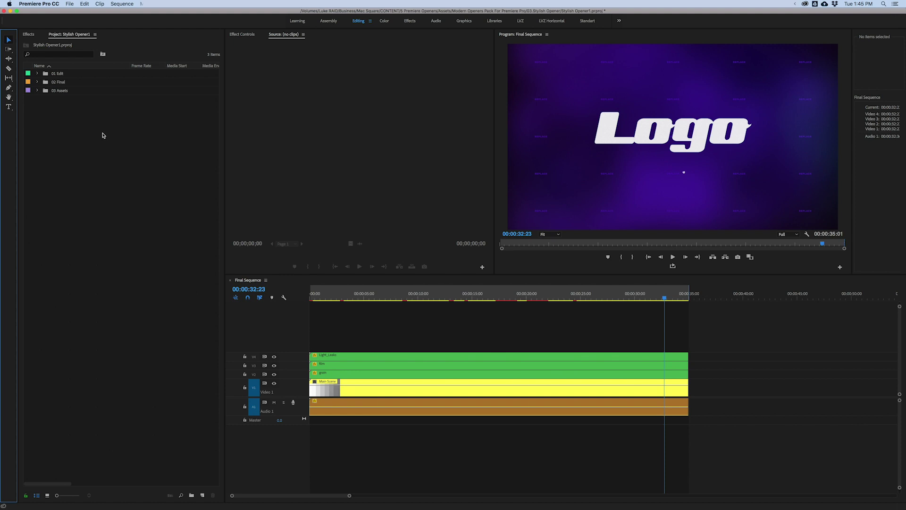
pyautogui.click(89, 141)
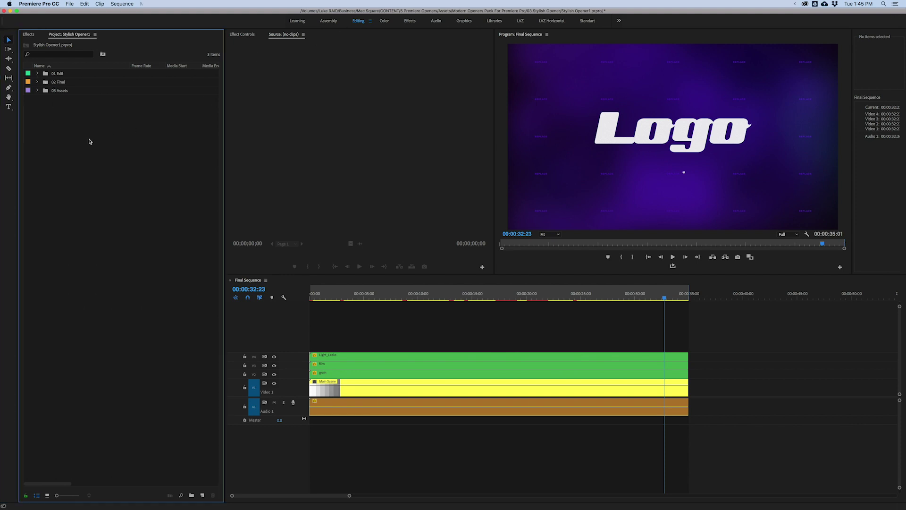
pyautogui.click(37, 73)
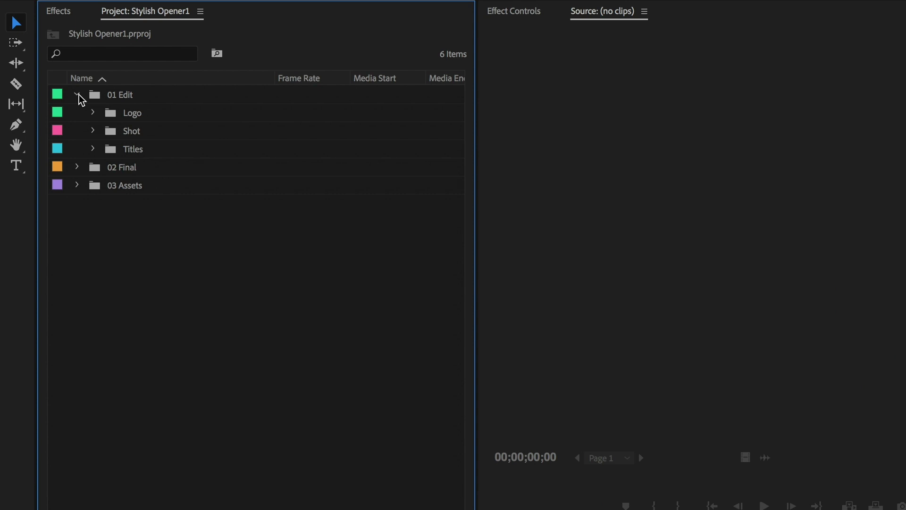
pyautogui.click(93, 113)
pyautogui.click(93, 113)
pyautogui.click(93, 130)
pyautogui.click(93, 131)
pyautogui.click(93, 149)
pyautogui.click(94, 149)
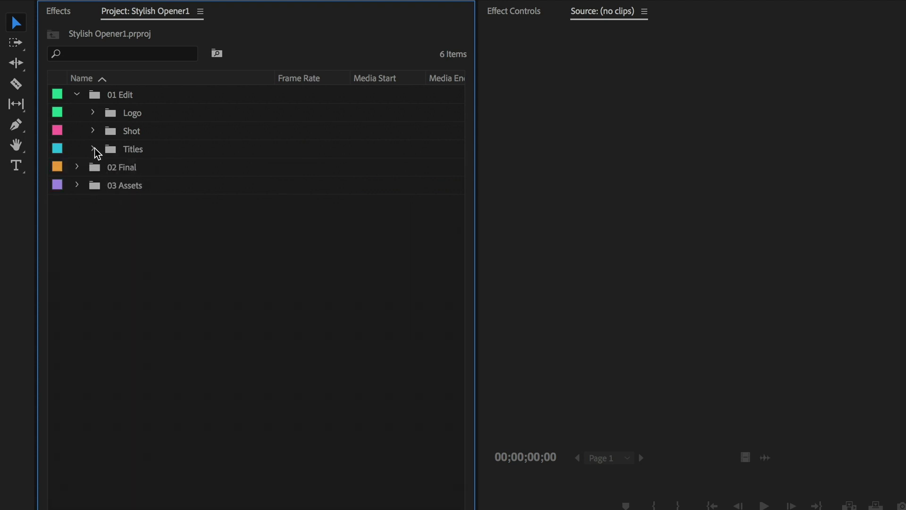
pyautogui.click(77, 95)
pyautogui.click(77, 113)
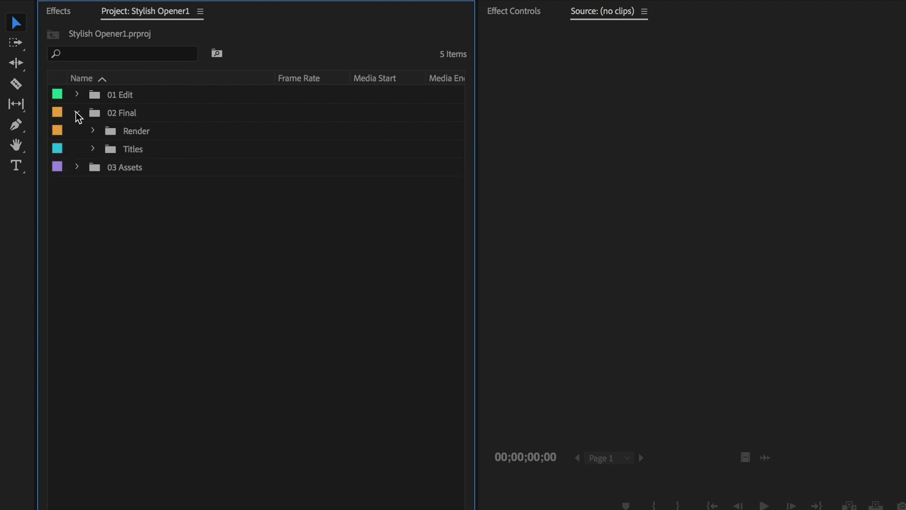
pyautogui.click(93, 131)
pyautogui.click(93, 131)
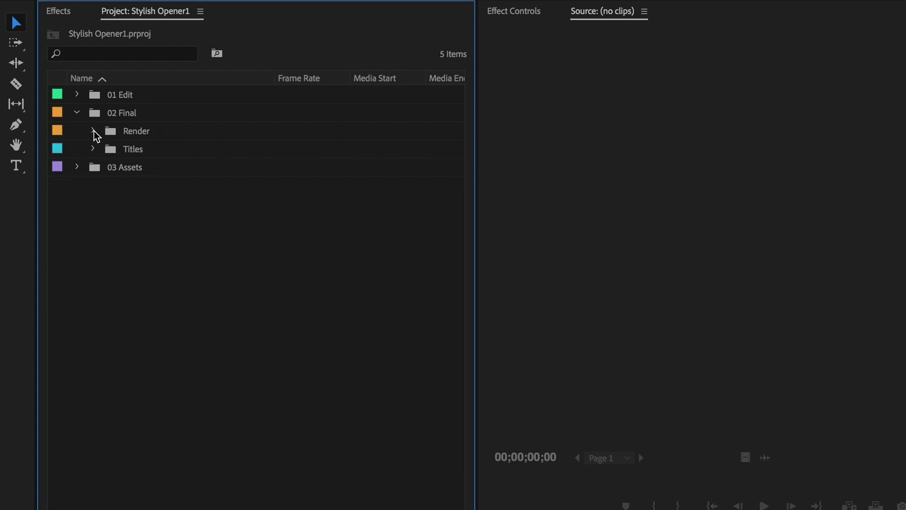
pyautogui.click(77, 167)
pyautogui.click(78, 167)
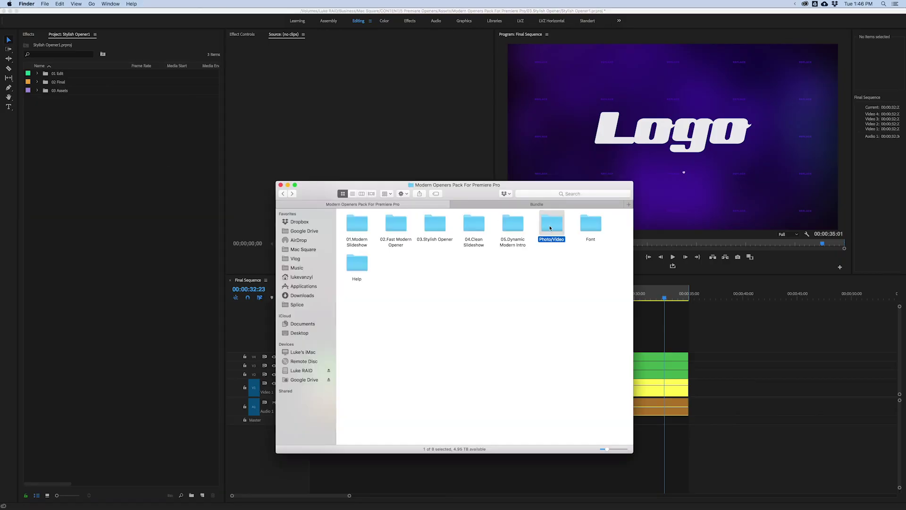
# Import the Photo/Video folder as a bin, then open Shot 01 from 01 Edit > Shot.
pyautogui.moveTo(550, 228); pyautogui.dragTo(60, 175)
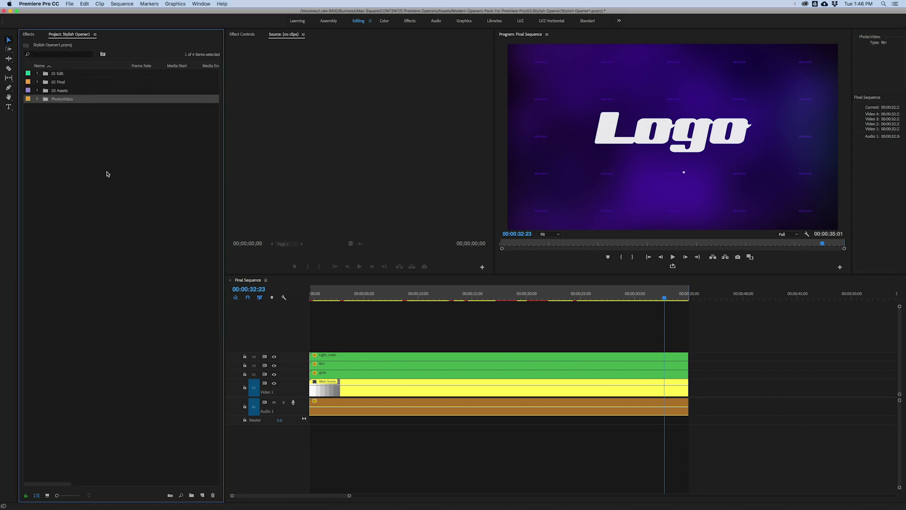
pyautogui.click(60, 134)
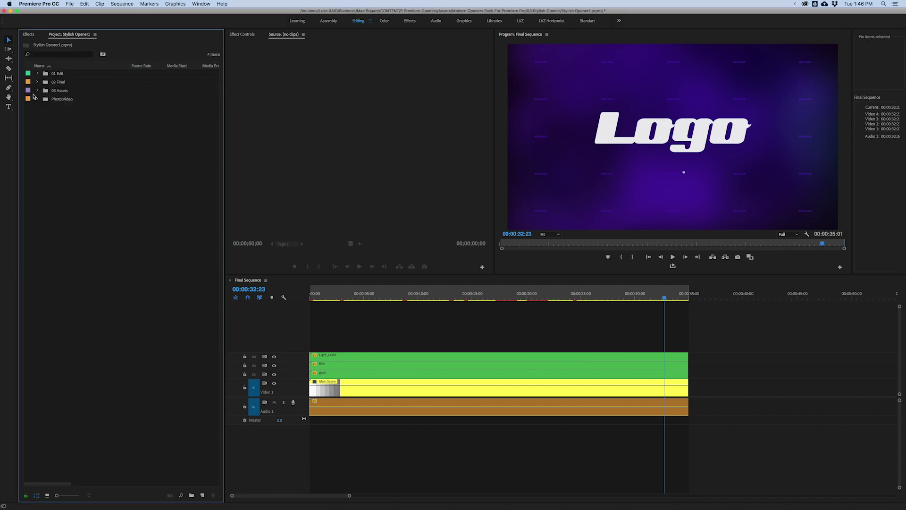
pyautogui.click(38, 74)
pyautogui.click(45, 91)
pyautogui.doubleClick(61, 102)
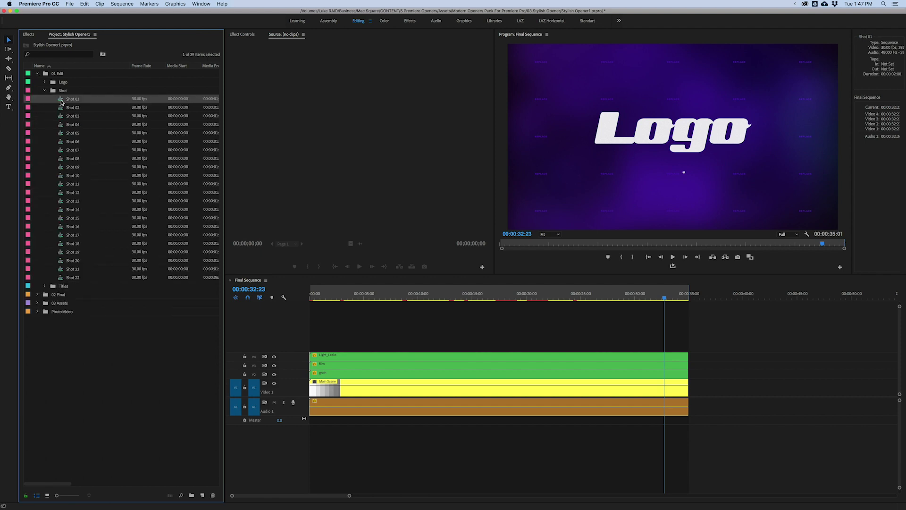
# Place the mountain photo on V2 over the placeholder, scaled to 54 and shifted upward.
pyautogui.click(37, 312)
pyautogui.moveTo(53, 363); pyautogui.dragTo(315, 386)
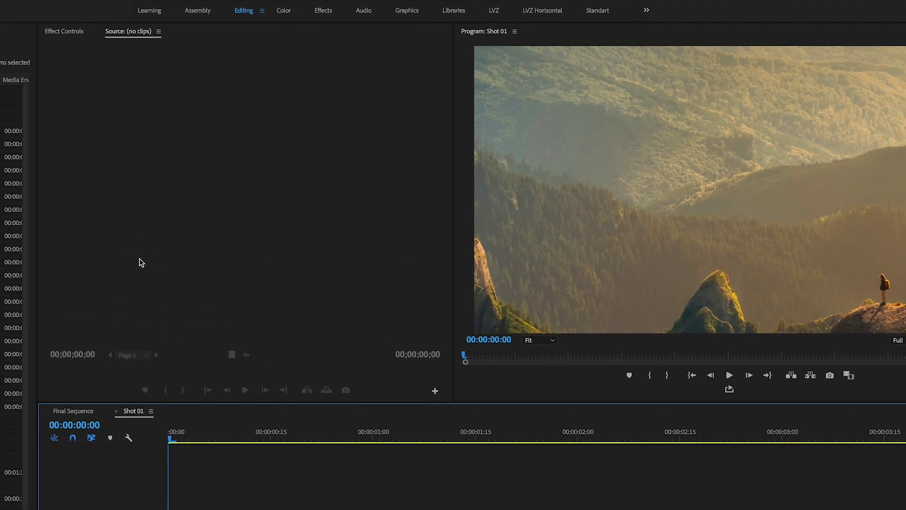
pyautogui.click(67, 30)
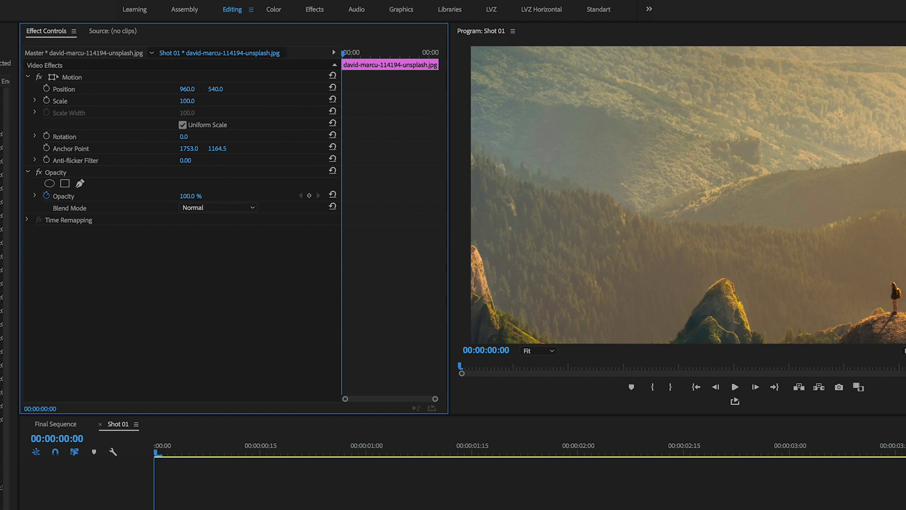
pyautogui.moveTo(187, 100); pyautogui.dragTo(164, 101)
pyautogui.moveTo(219, 93); pyautogui.dragTo(196, 94)
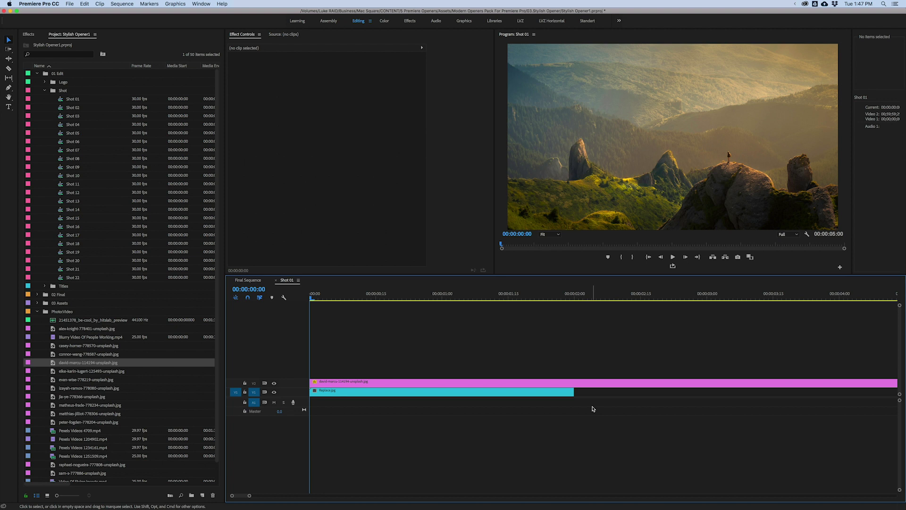
# Cut the photo clip at two seconds and delete the remainder.
pyautogui.press('c')
pyautogui.click(575, 384)
pyautogui.press('v')
pyautogui.click(585, 383)
pyautogui.press('Delete')
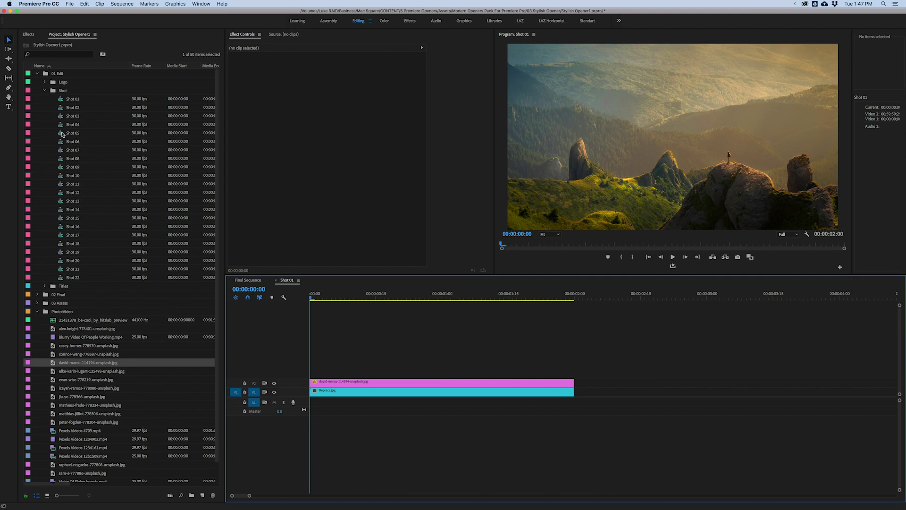
# Open the Shot 02, Shot 03, Shot 04 and Shot 05 sequences from the Shot bin.
pyautogui.doubleClick(60, 109)
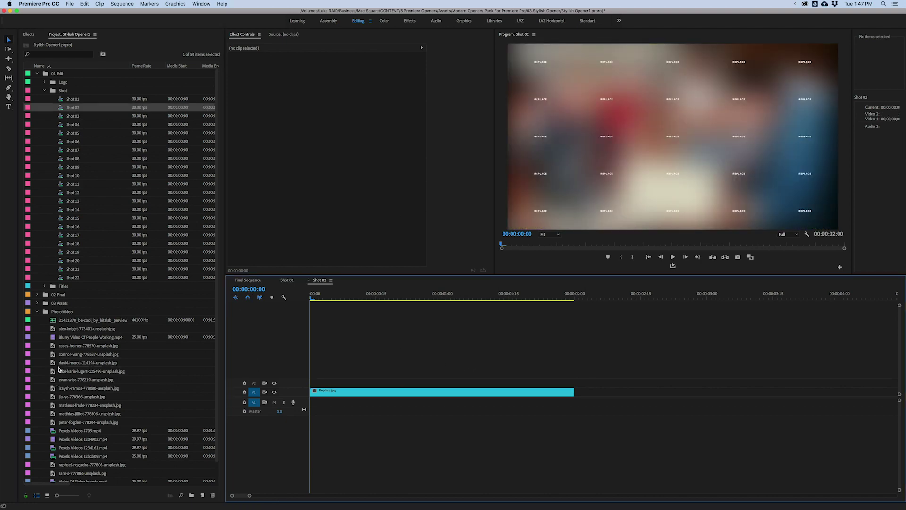
pyautogui.doubleClick(72, 115)
pyautogui.doubleClick(73, 124)
pyautogui.doubleClick(73, 132)
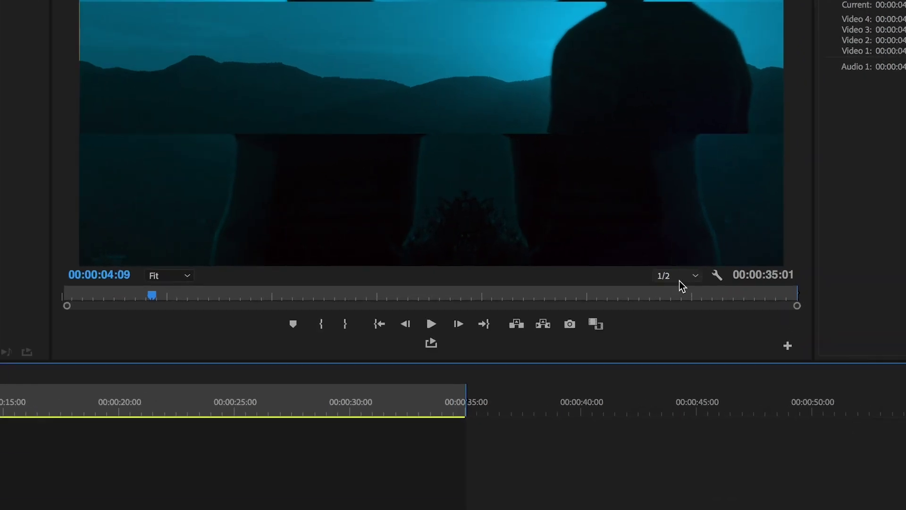
# Set the Program monitor's playback resolution to 1/2.
pyautogui.click(679, 279)
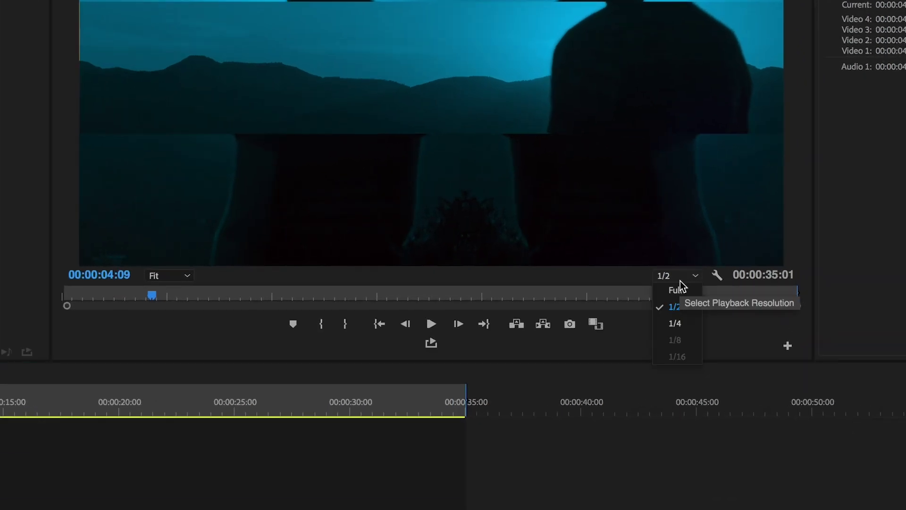
pyautogui.click(687, 310)
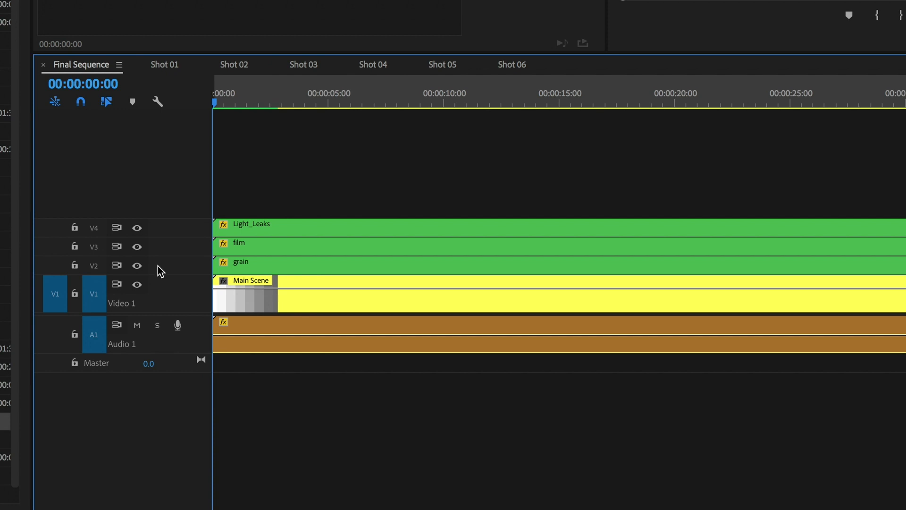
# Open the Main Scene nest from V1 and zoom out to fit all its clips.
pyautogui.doubleClick(246, 293)
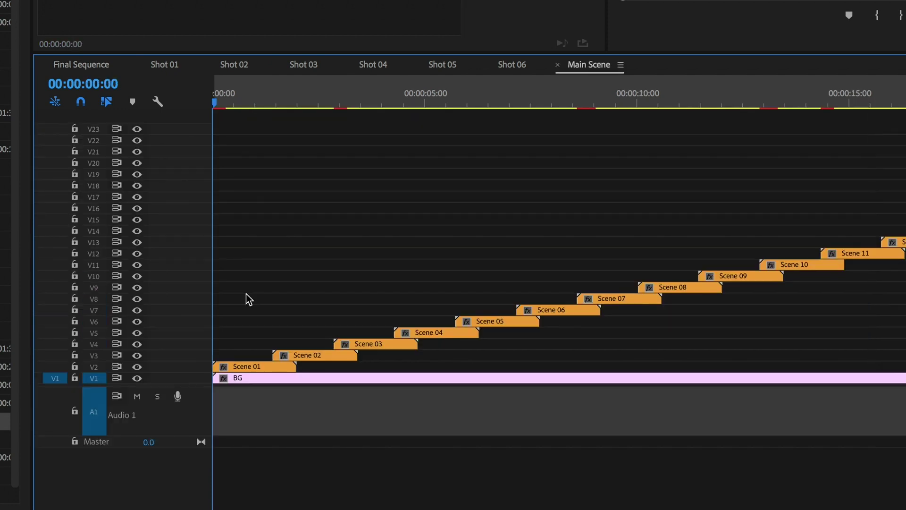
pyautogui.click(299, 279)
pyautogui.press('-')
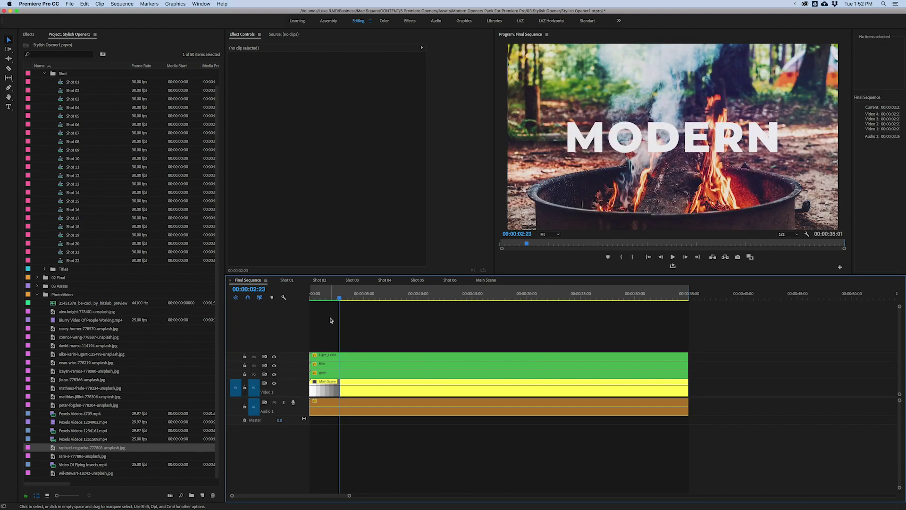
# Toggle the Light_Leaks overlay off and back on, then preview the opener playing.
pyautogui.click(274, 357)
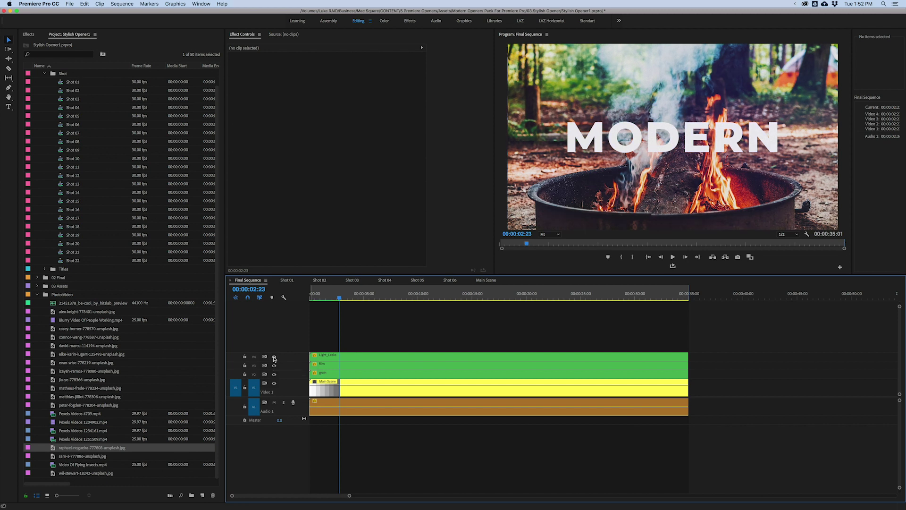
pyautogui.click(274, 357)
pyautogui.click(275, 357)
pyautogui.press('space')
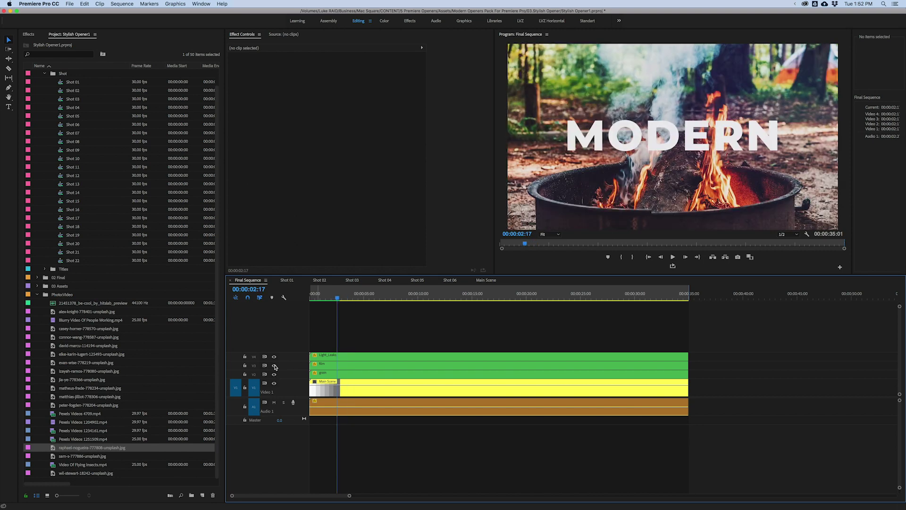
# Compare the grain overlay hidden and shown, then select the Light_Leaks clip.
pyautogui.click(274, 365)
pyautogui.click(274, 365)
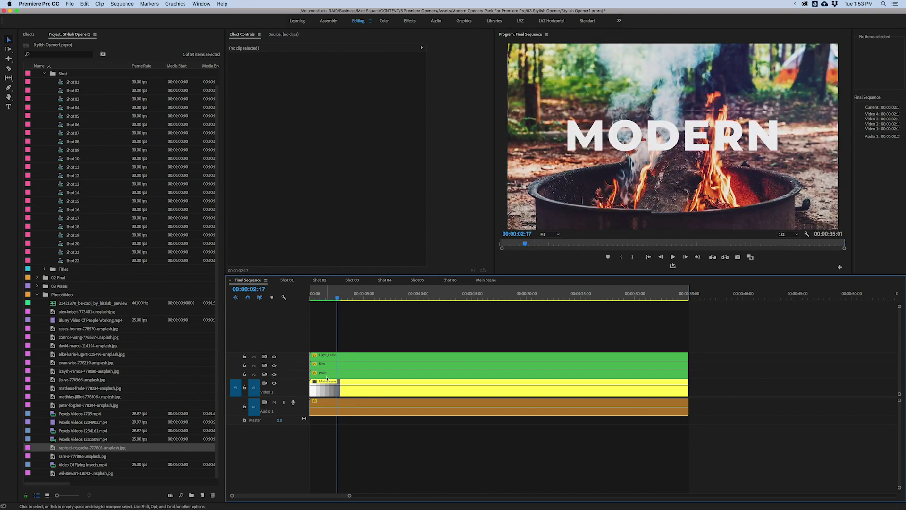
pyautogui.click(326, 373)
pyautogui.click(336, 358)
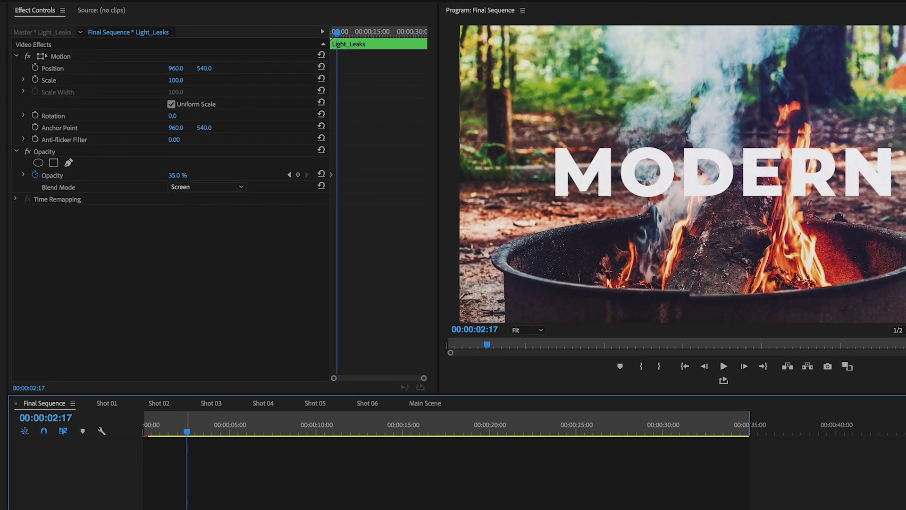
# Set the Light_Leaks clip's opacity to 100, then lower it to 34%.
pyautogui.click(178, 175)
pyautogui.write('100')
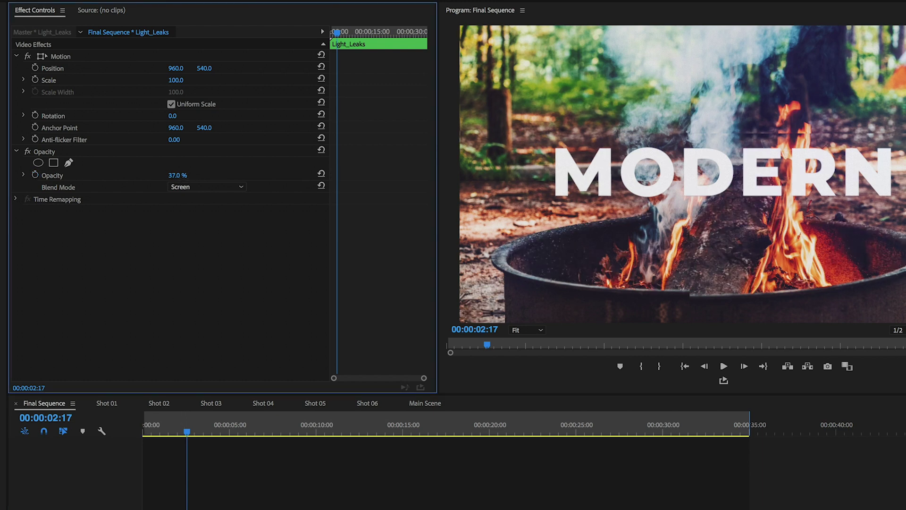
pyautogui.press('Return')
pyautogui.moveTo(178, 175); pyautogui.dragTo(128, 175)
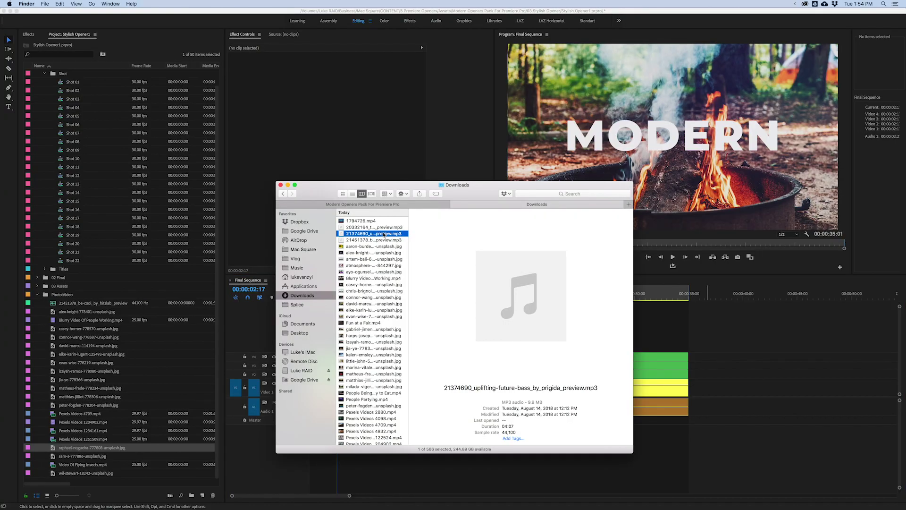
# Add the uplifting future bass mp3 to audio track A2 and play from the start.
pyautogui.moveTo(384, 234); pyautogui.dragTo(329, 420)
pyautogui.press('Home')
pyautogui.press('space')
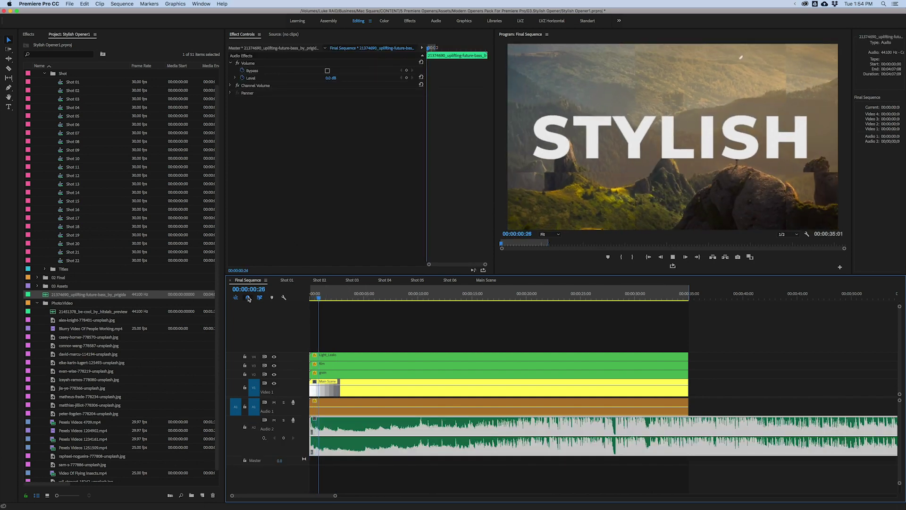